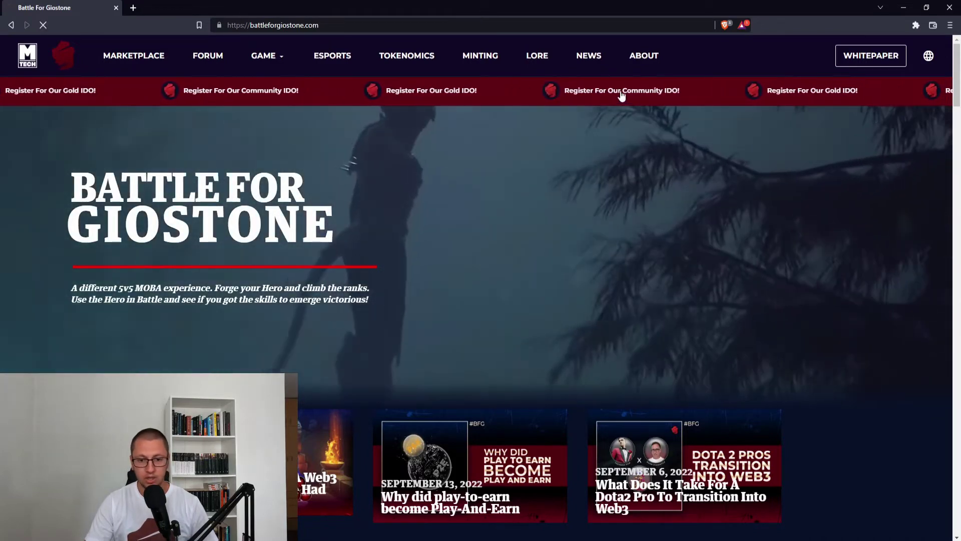
- Follow the 'Register For Our Community IDO!' ticker link to the Avalaunch Battle For Giostone sale
click(620, 91)
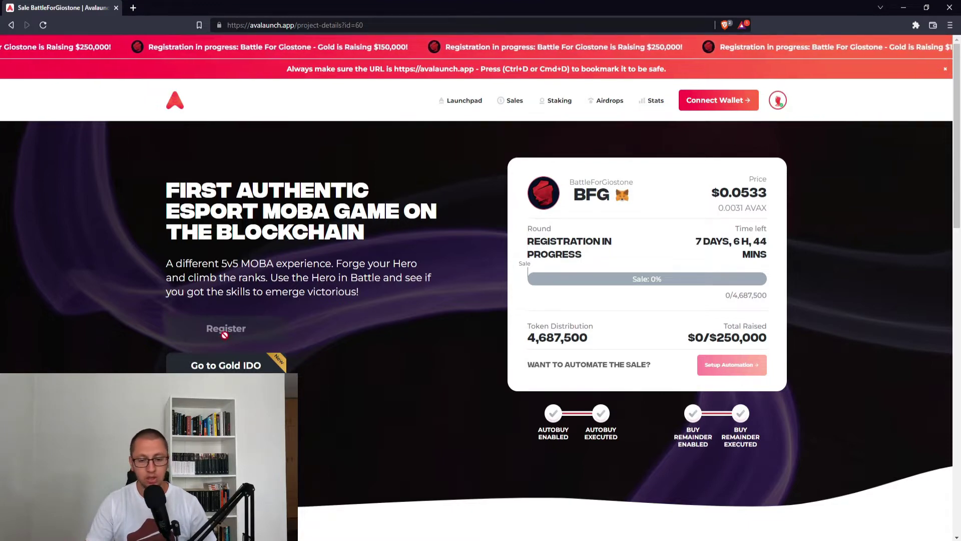
- Connect MetaMask Account 1 to Avalaunch so the header shows 1.15 AVAX
click(751, 102)
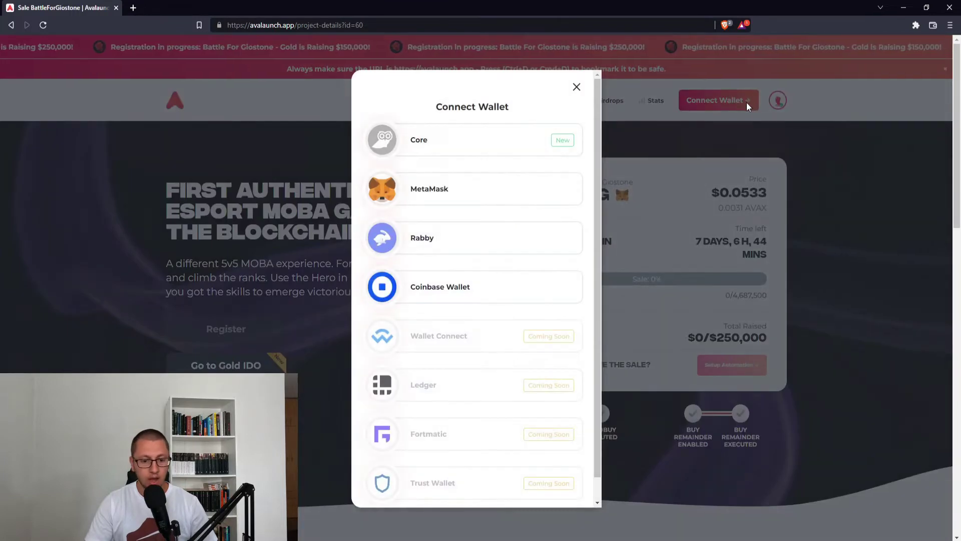
click(507, 203)
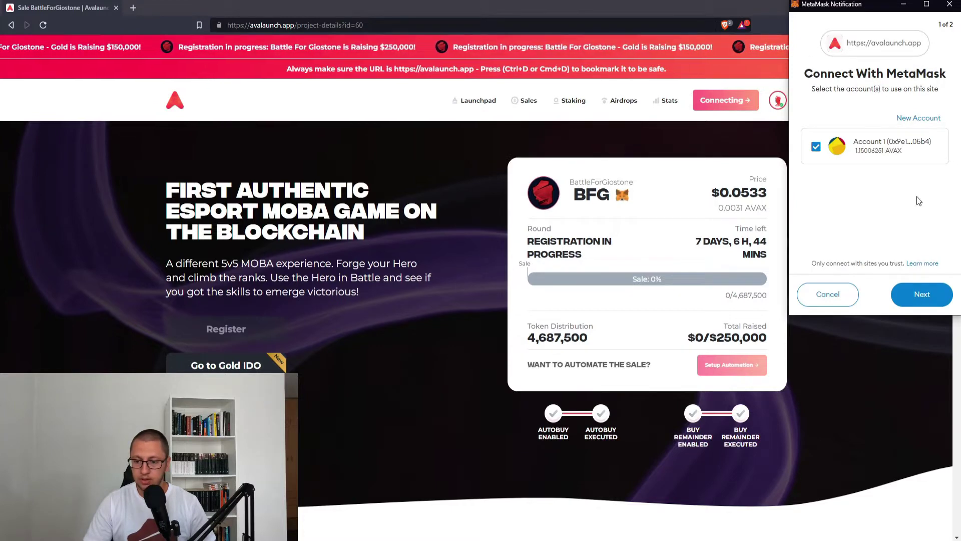
click(924, 291)
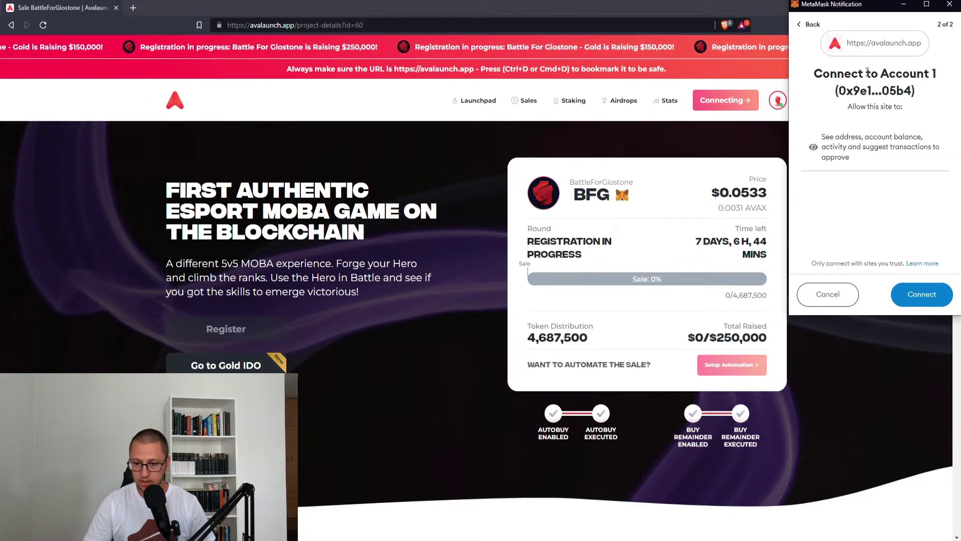
click(913, 299)
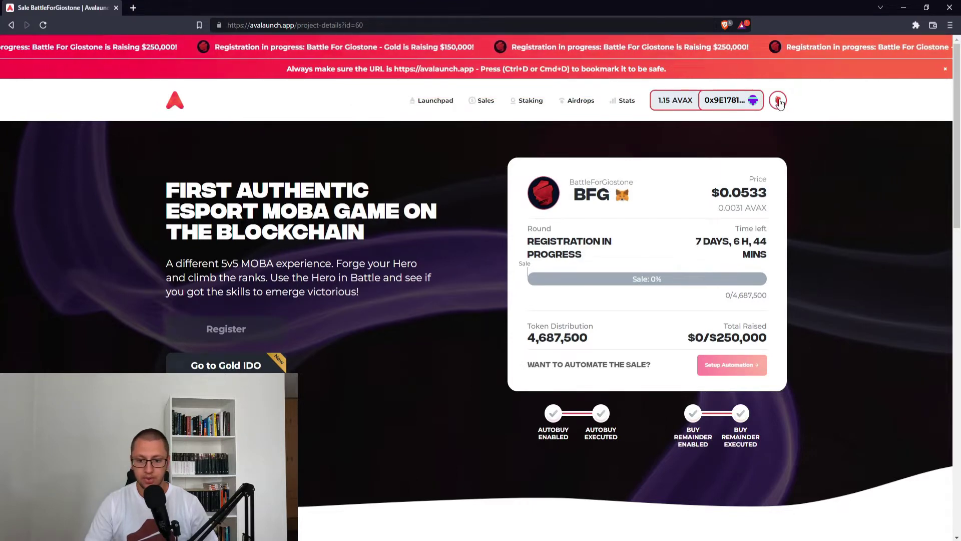
- Create and log into an Avalaunch account with the user's login details, then start KYC
click(715, 108)
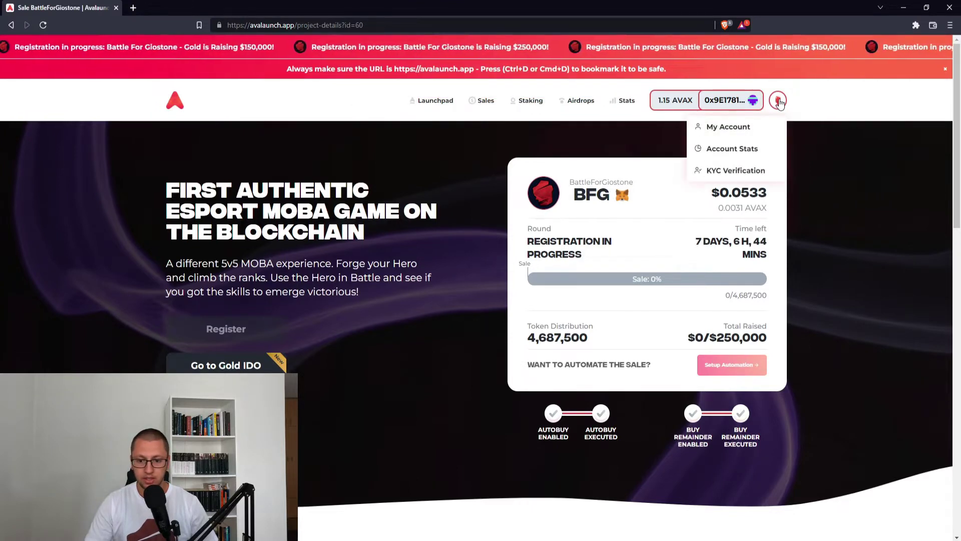
click(737, 129)
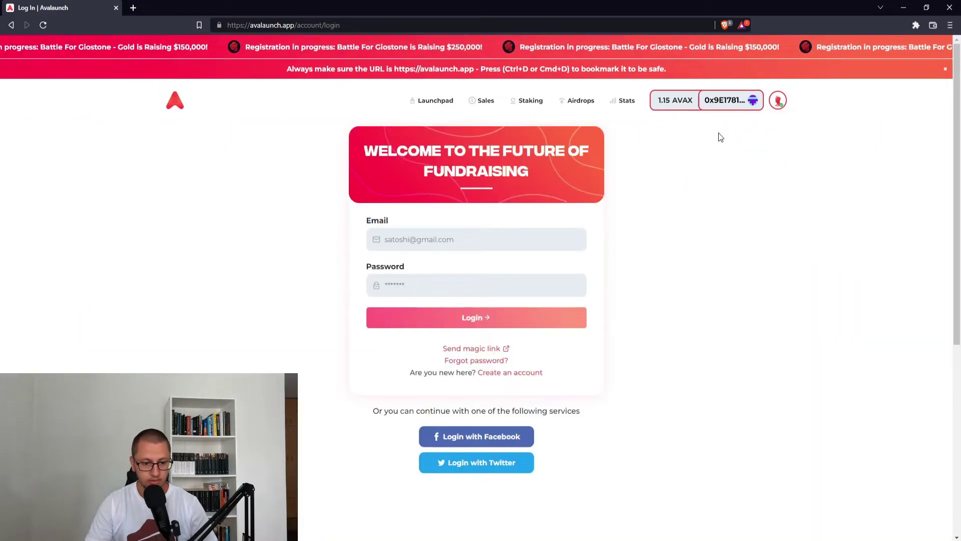
click(516, 379)
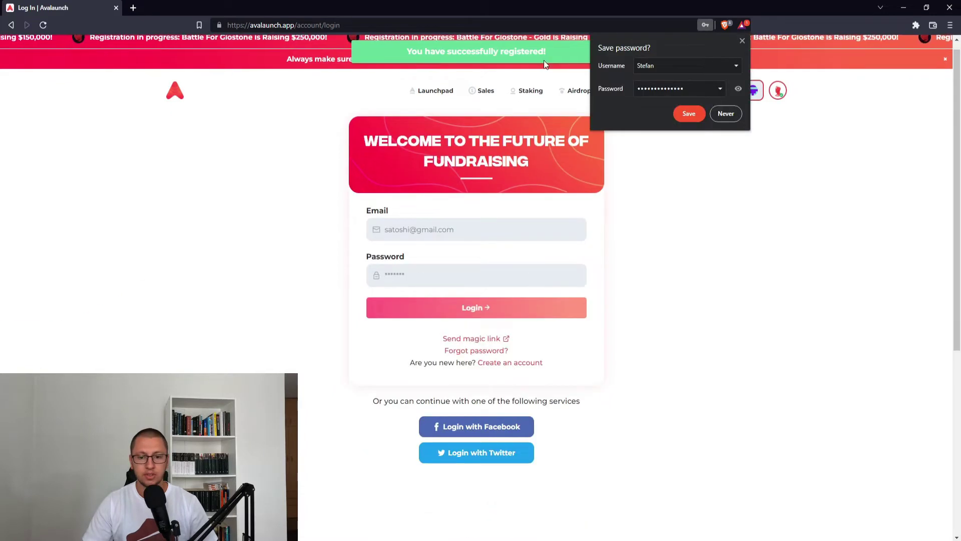
click(687, 114)
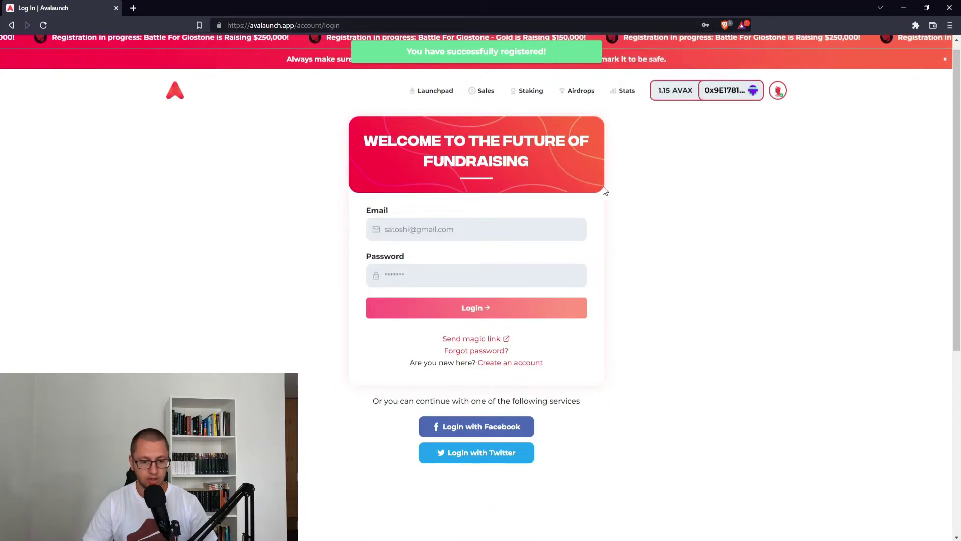
click(474, 238)
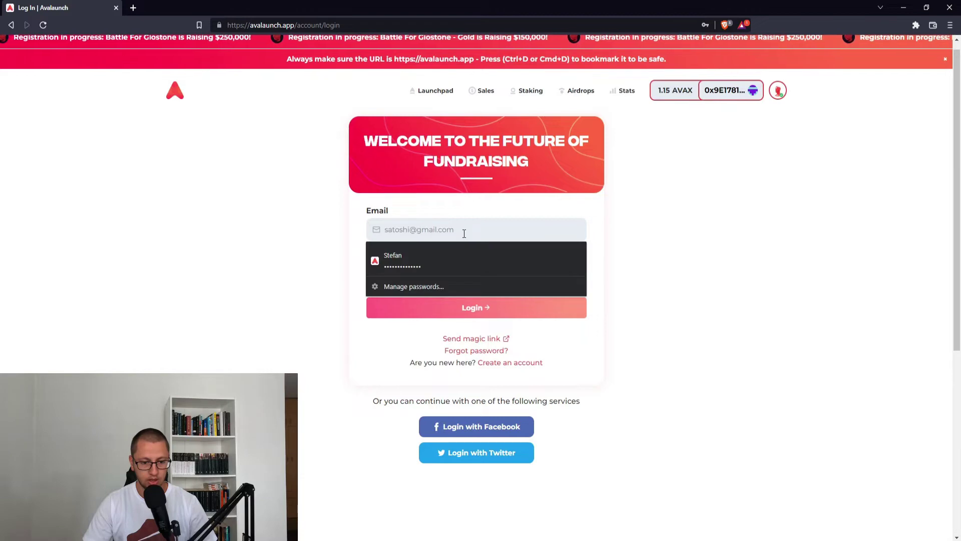
text(Stefan)
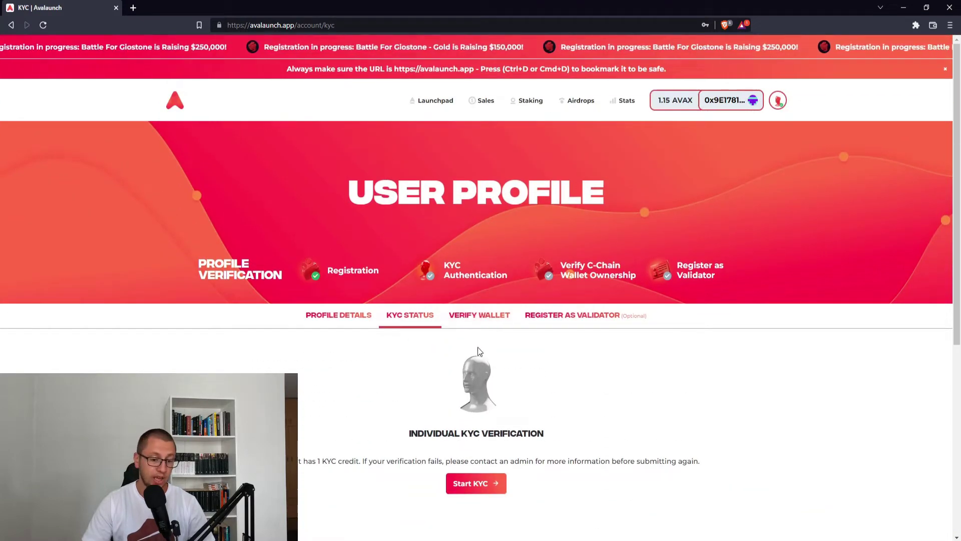
click(478, 493)
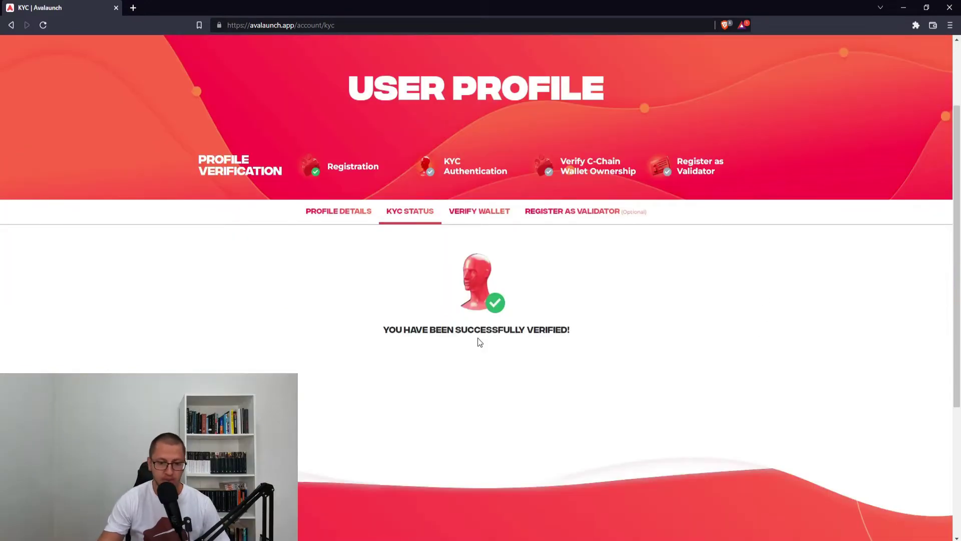
- Verify the C-Chain wallet with a MetaMask signature, then view the optional Register as Validator page
click(489, 224)
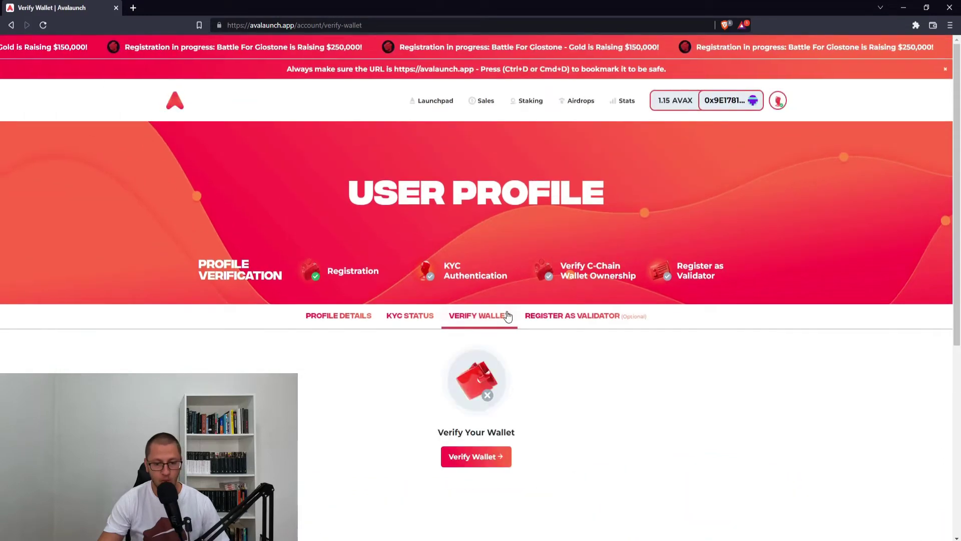
click(494, 456)
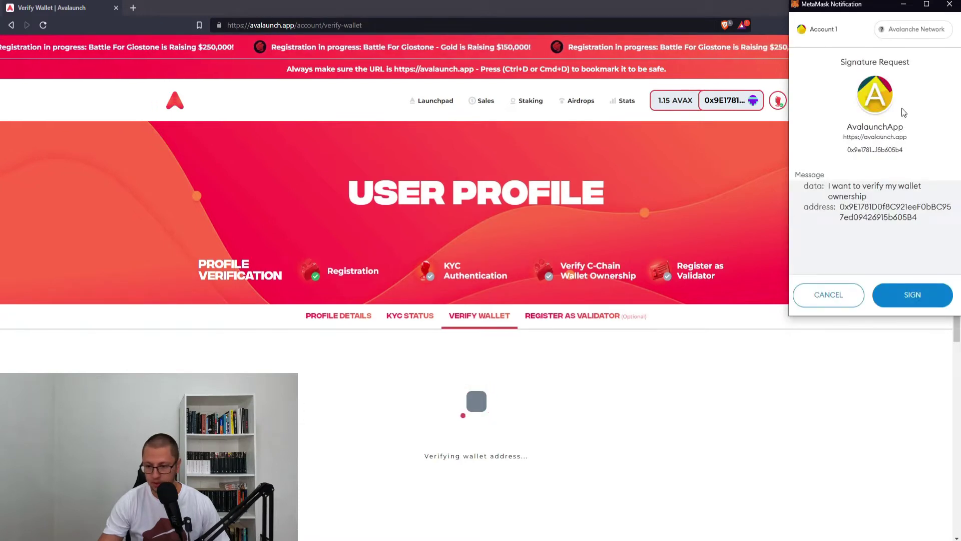
click(901, 299)
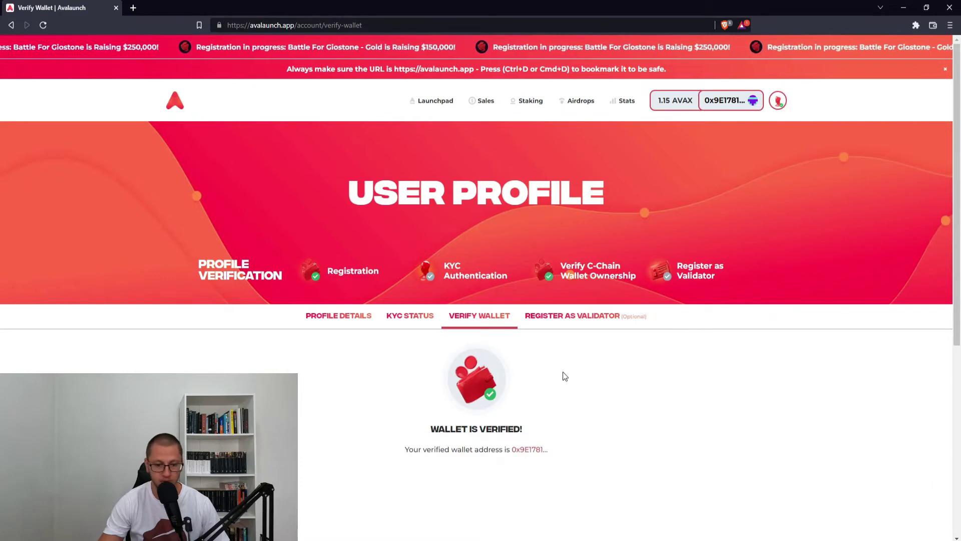
click(580, 326)
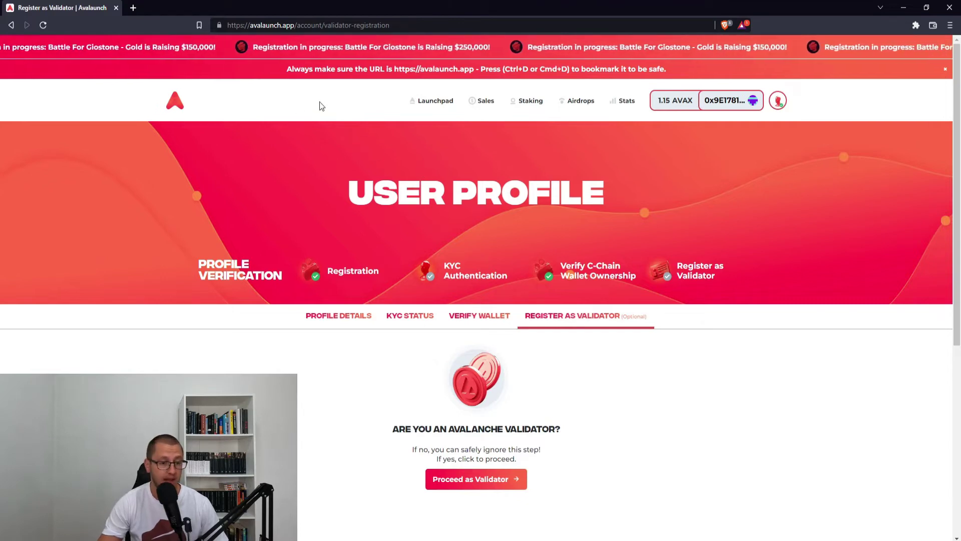
- Back on the Battle For Giostone sale, accept the registration terms and proceed with registration
click(382, 47)
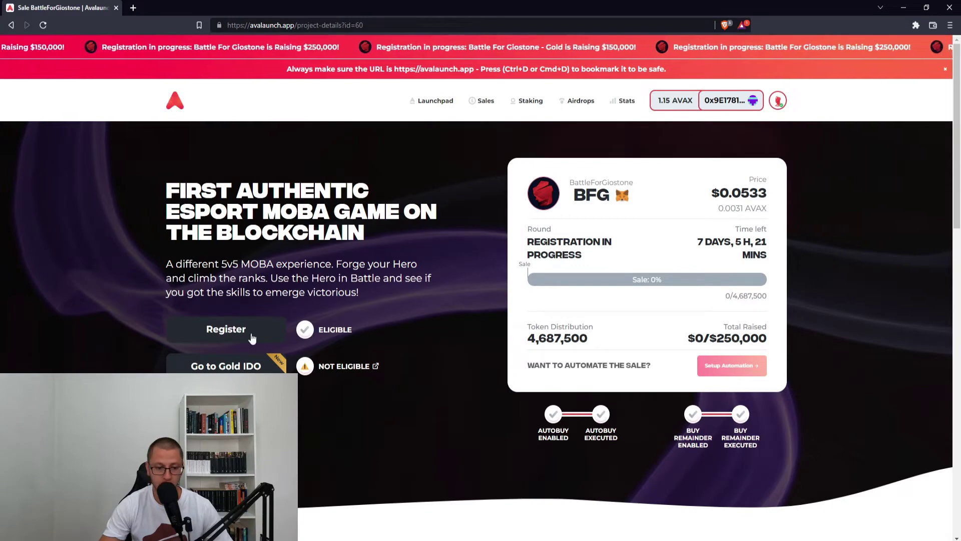
click(252, 334)
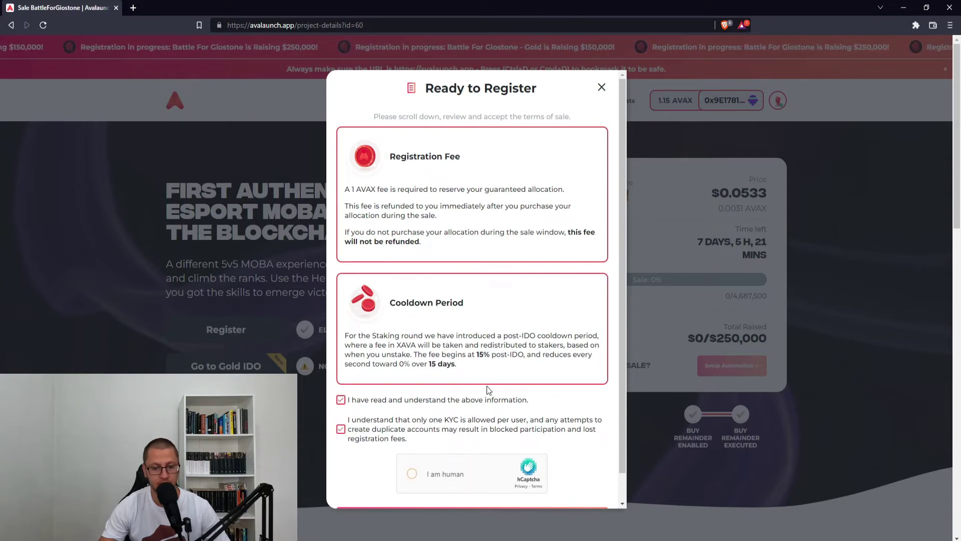
scroll(501, 400, down, 5)
click(485, 488)
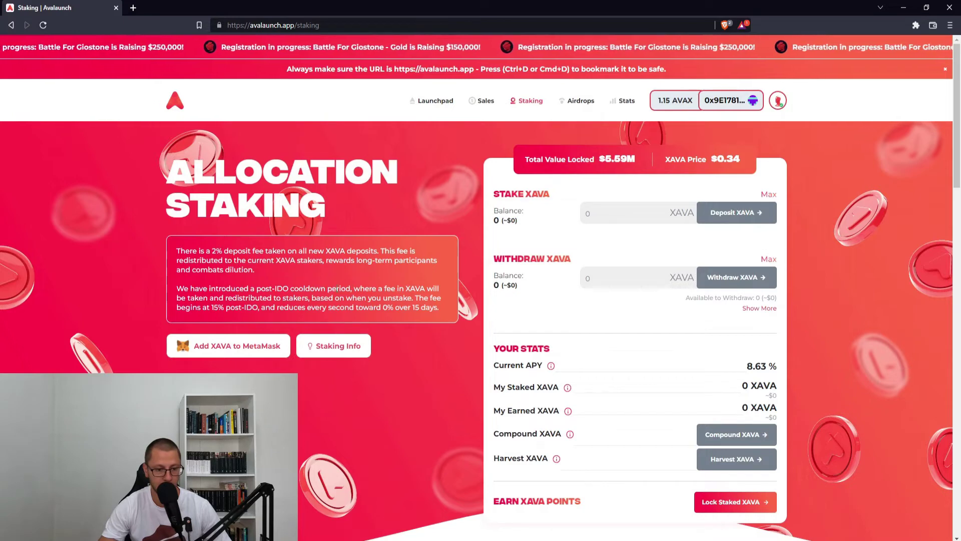
- Set up a MetaMask swap with XAVA as the token to receive
click(916, 25)
click(818, 184)
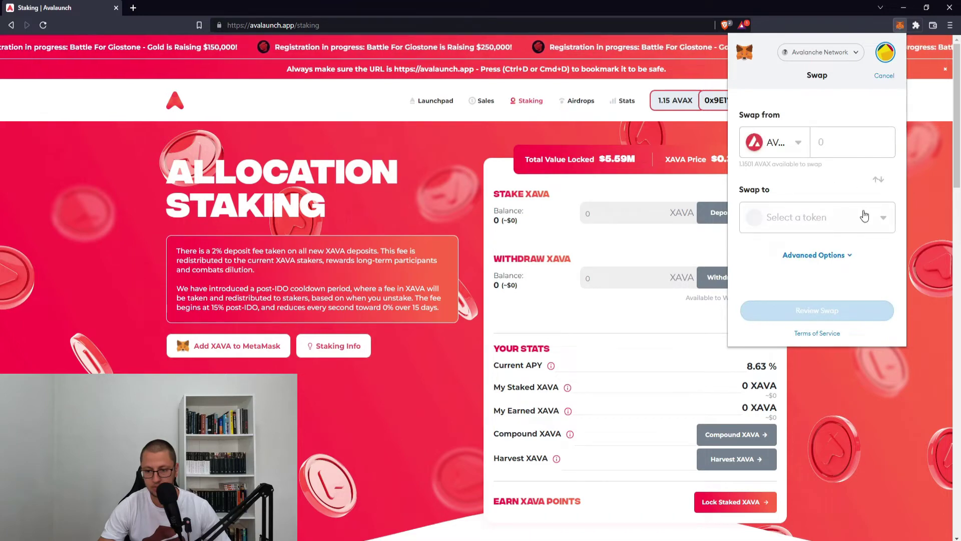
click(865, 216)
text(xava)
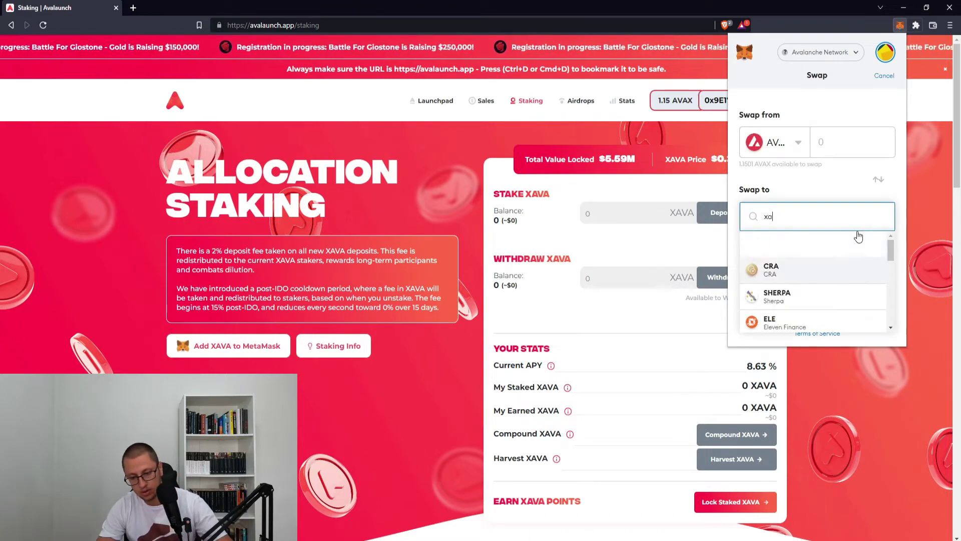
click(818, 245)
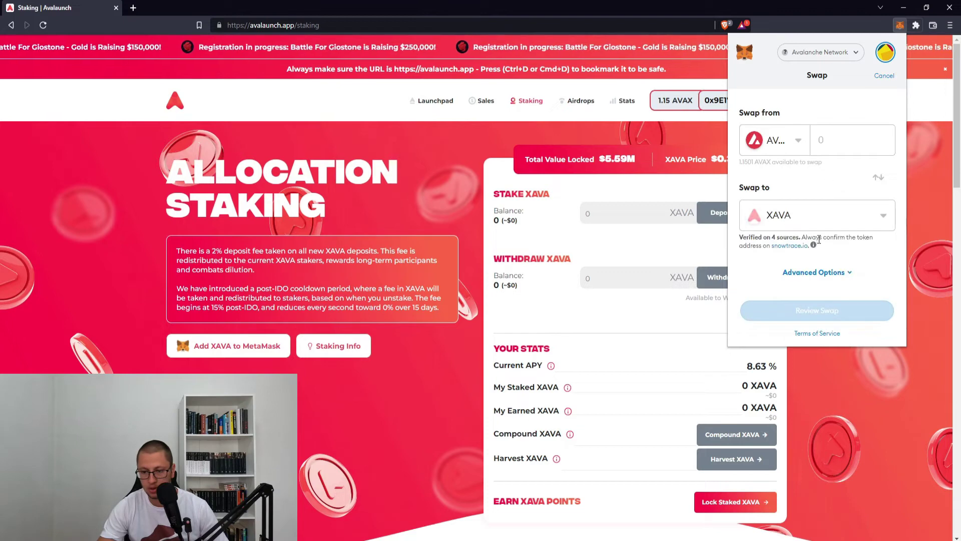
- Swap 0.1 AVAX for 5.02346 XAVA and dismiss the completion notice
text(00)
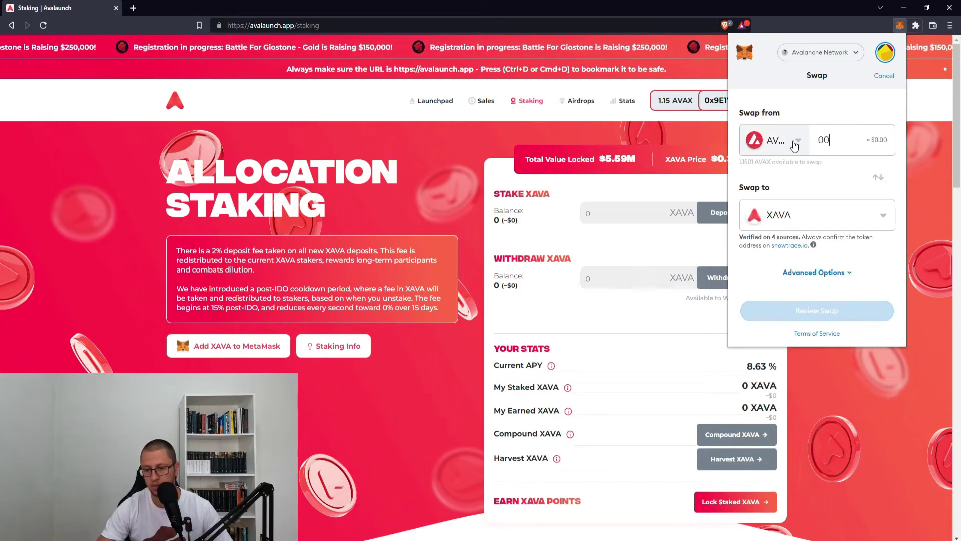
key(BackSpace)
text(.1)
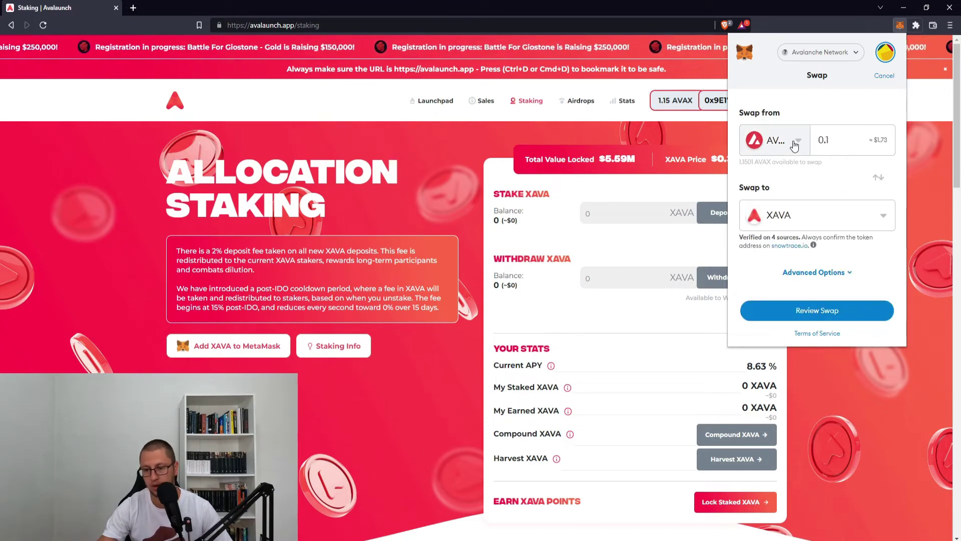
click(830, 311)
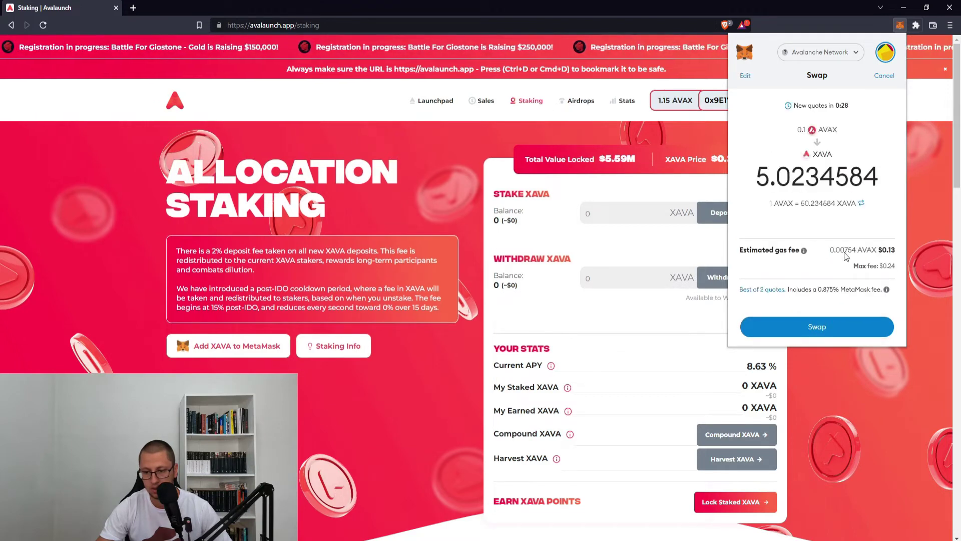
click(827, 327)
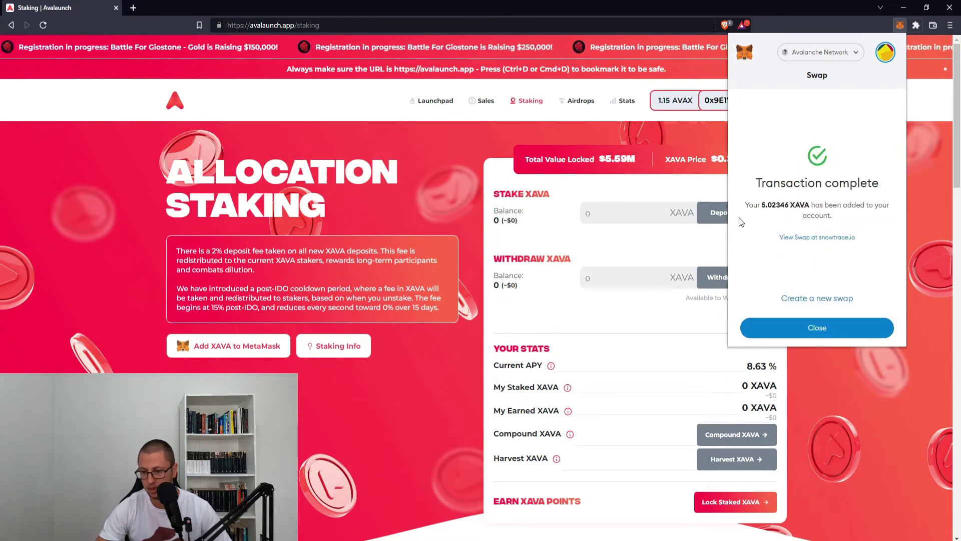
click(824, 333)
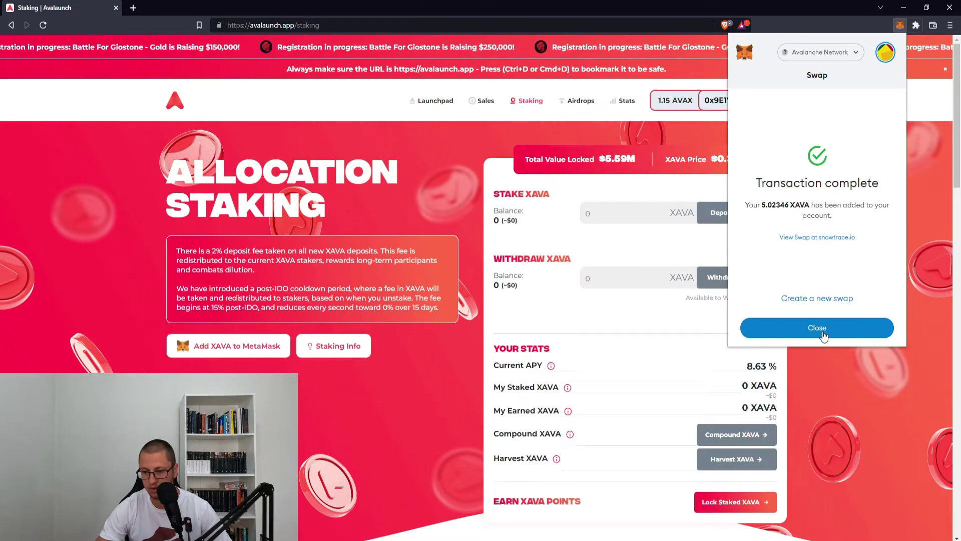
- Deposit the full 5.02 XAVA balance, approving and confirming both MetaMask transactions
click(622, 212)
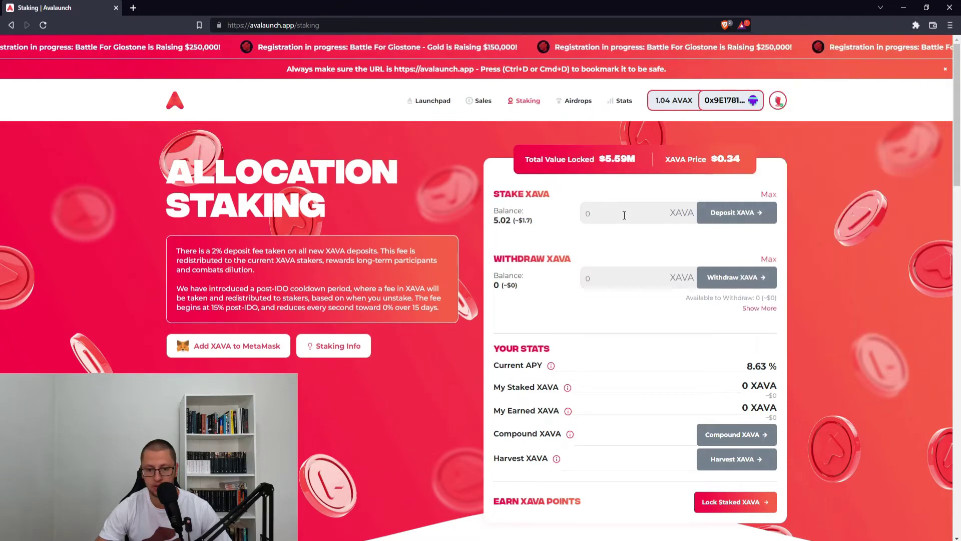
click(768, 194)
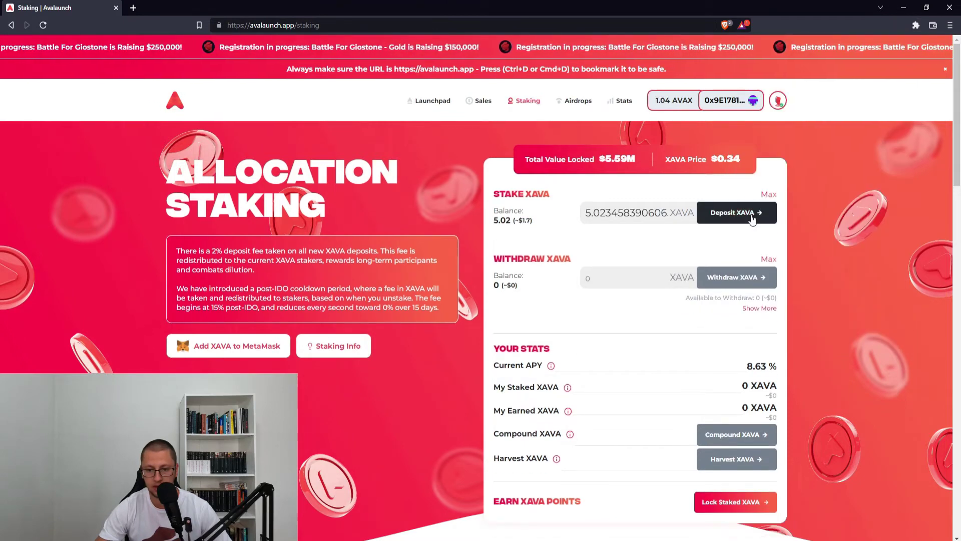
click(751, 215)
click(494, 399)
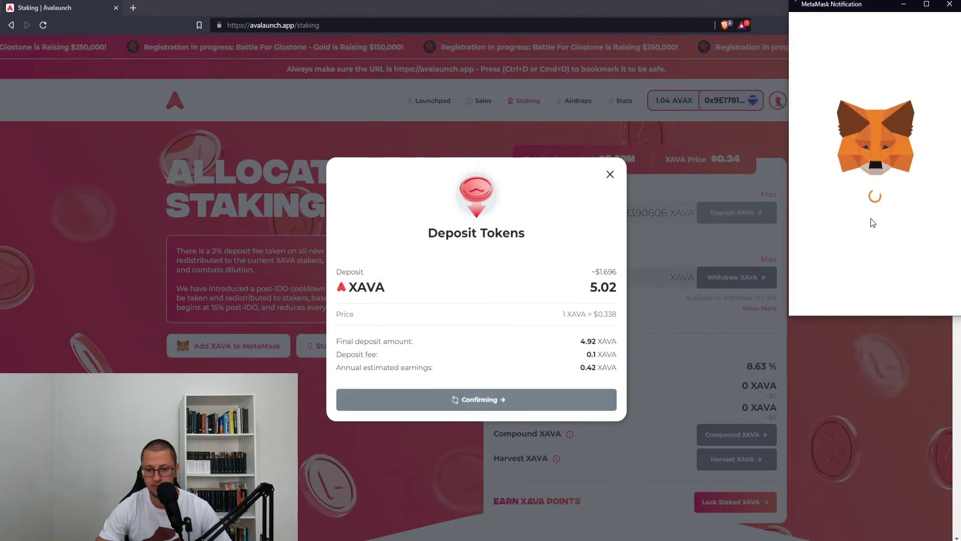
scroll(881, 225, down, 5)
scroll(896, 245, down, 2)
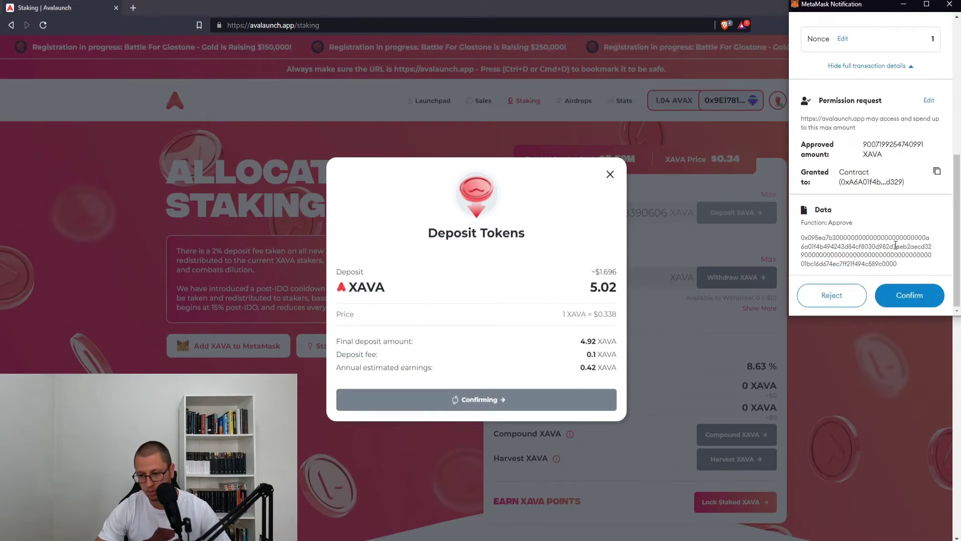
click(908, 297)
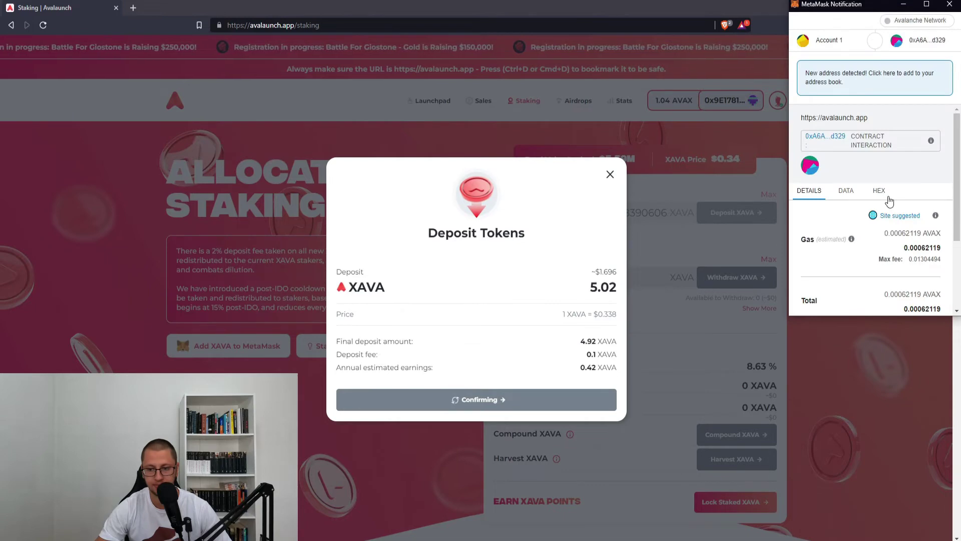
scroll(899, 263, down, 3)
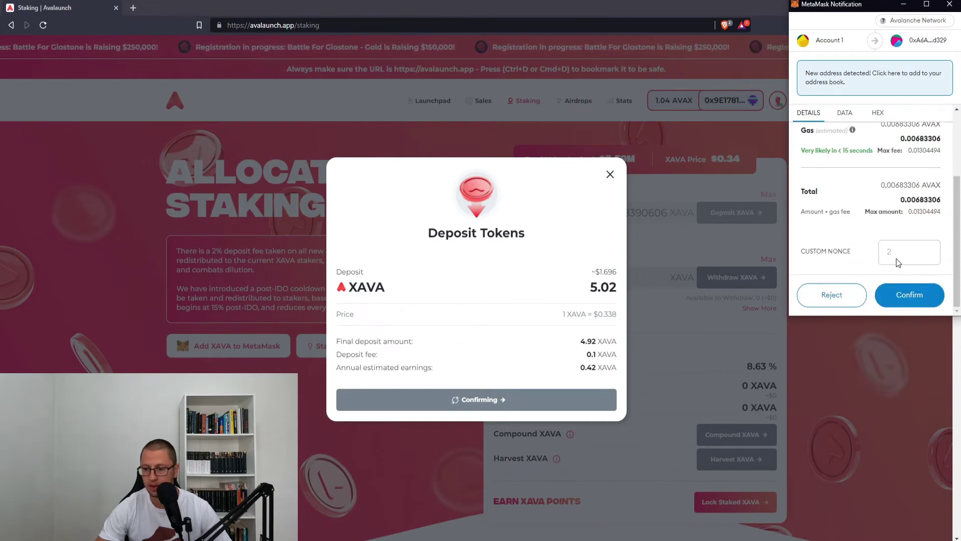
click(902, 298)
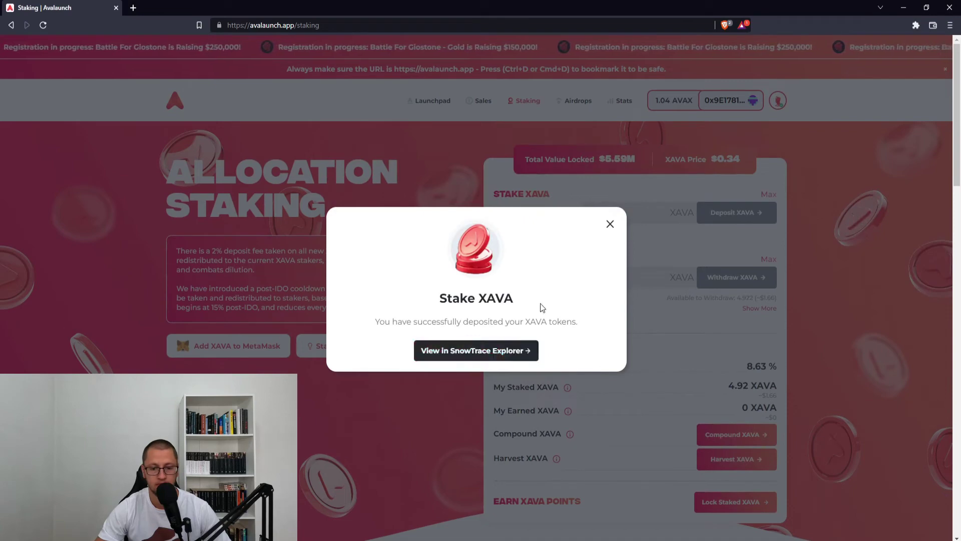
click(615, 224)
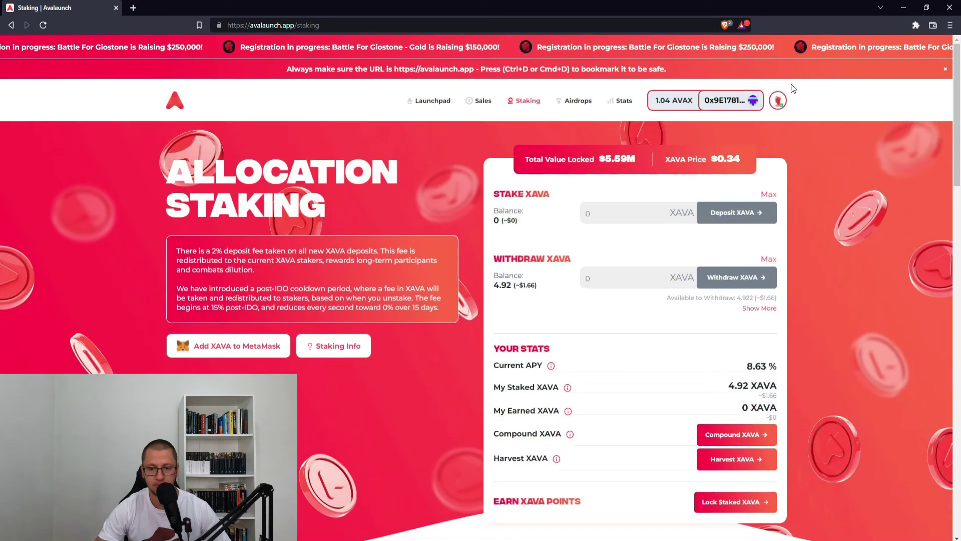
- Open the Battle For Giostone card from Launchpad's Ongoing Sales, now marked Eligible
click(433, 101)
scroll(384, 265, down, 1)
scroll(380, 266, down, 14)
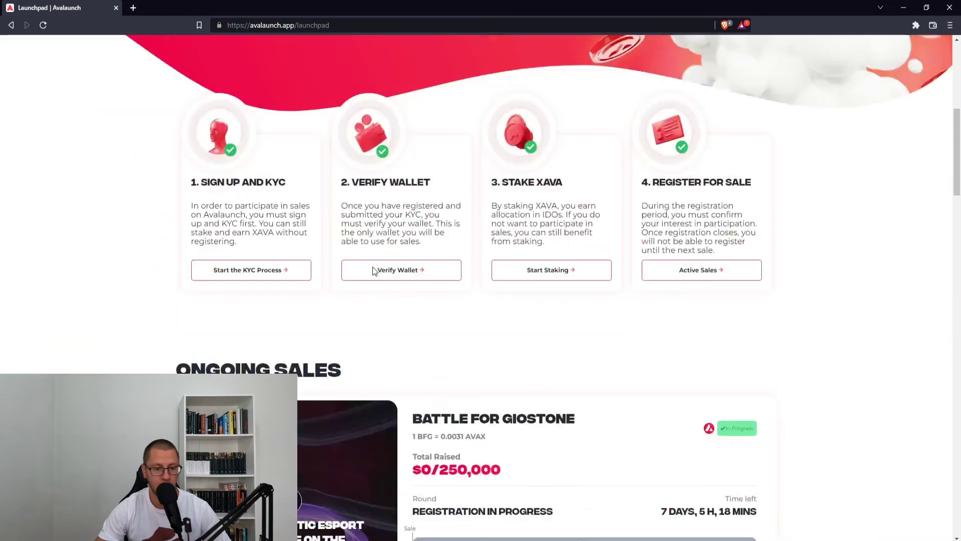
click(340, 195)
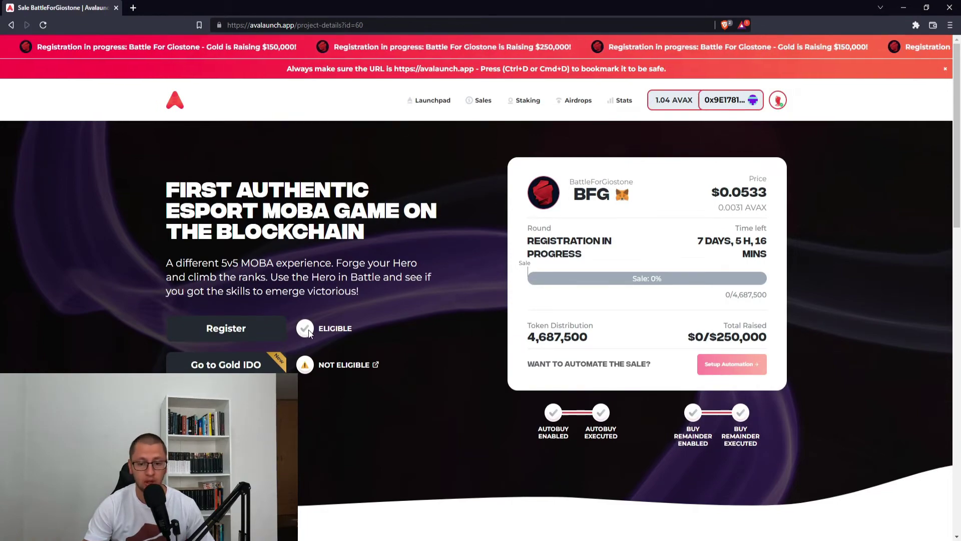
scroll(382, 312, down, 3)
scroll(382, 313, up, 3)
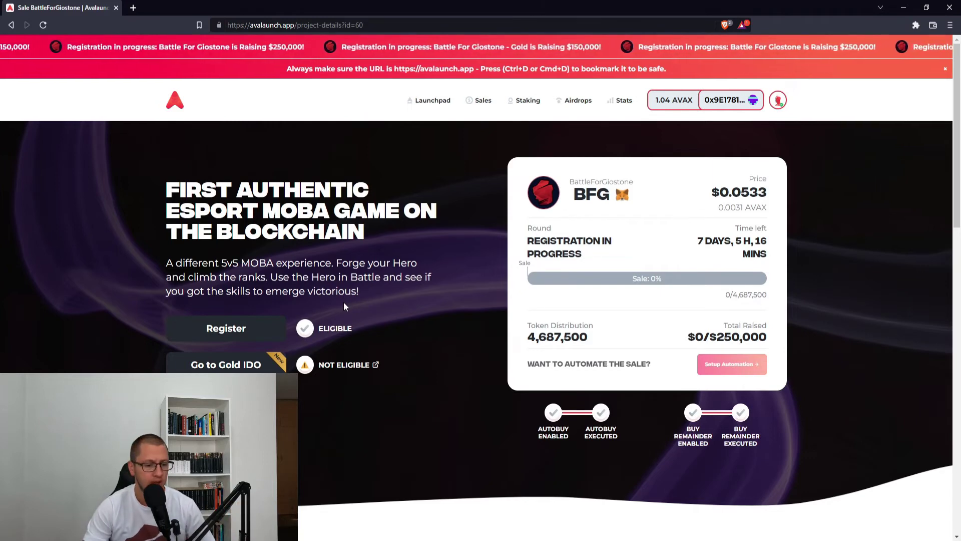
- Tick both sale-terms checkboxes, pass the hCaptcha, and proceed with registration
click(263, 333)
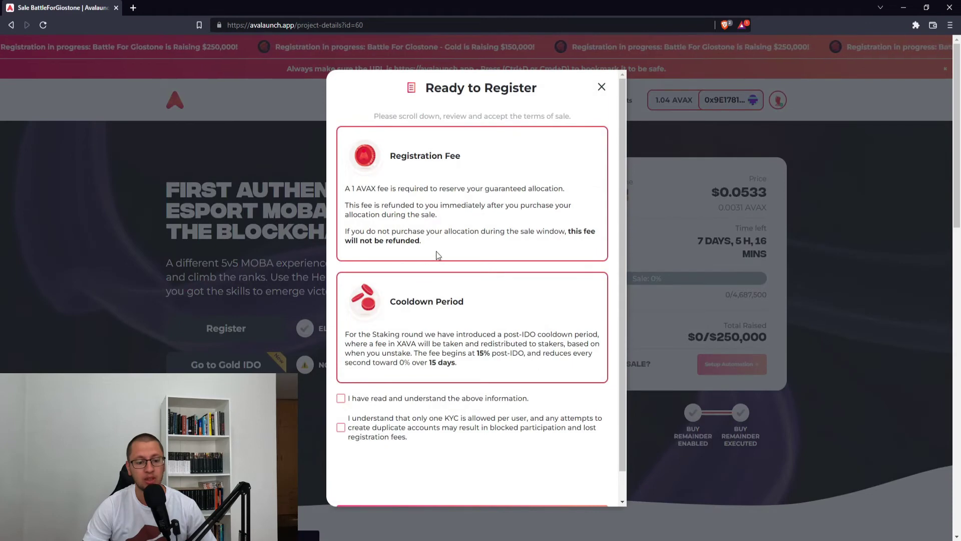
click(341, 398)
click(341, 427)
drag(356, 189, 370, 188)
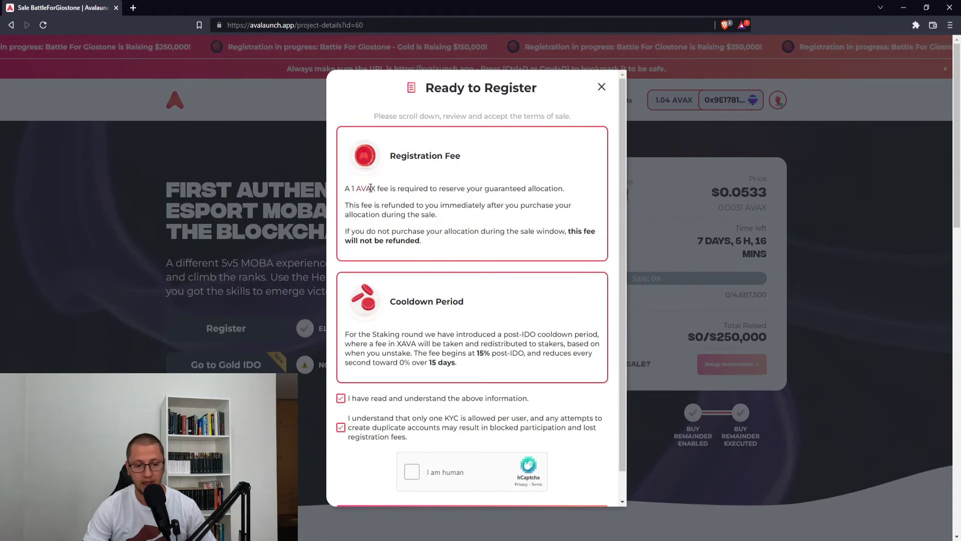
click(411, 472)
scroll(502, 468, down, 5)
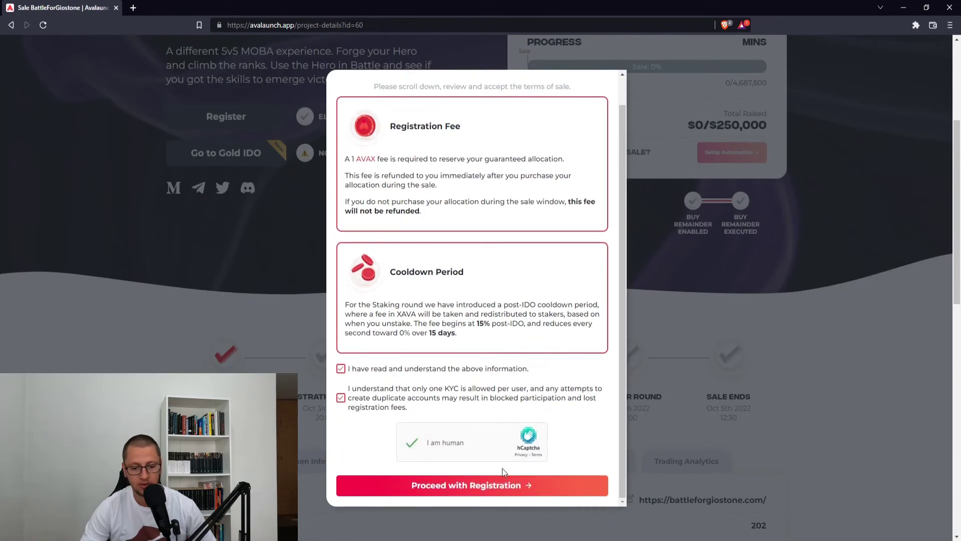
click(504, 485)
- Register for the staking round and confirm the 1 AVAX fee in MetaMask
click(505, 255)
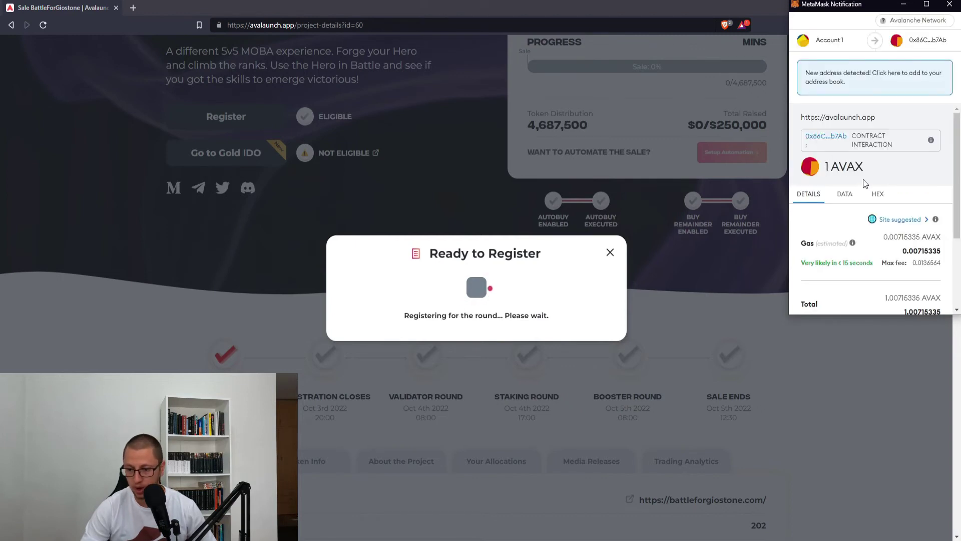
scroll(869, 185, down, 2)
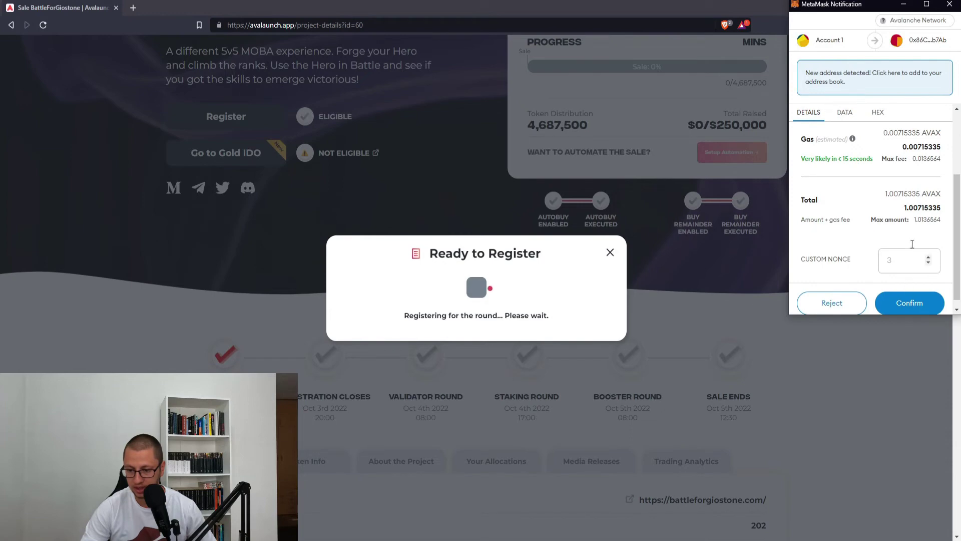
click(905, 295)
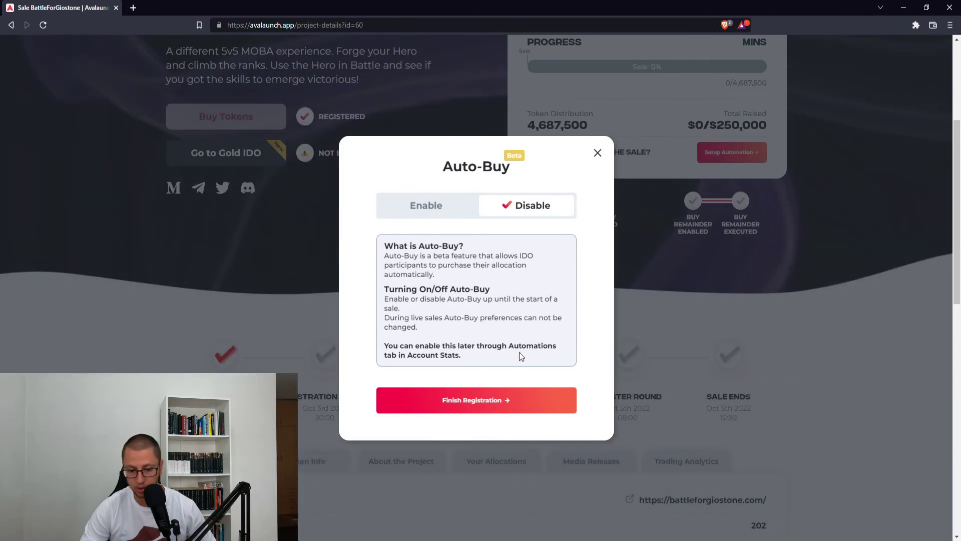
- Finish registration with Auto-Buy on Disable and view the transaction on SnowTrace
click(496, 404)
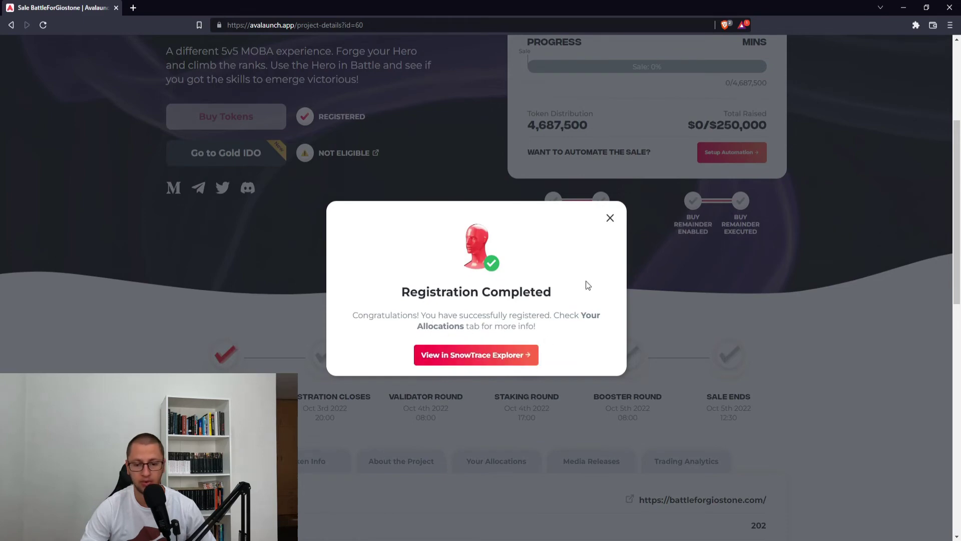
click(529, 354)
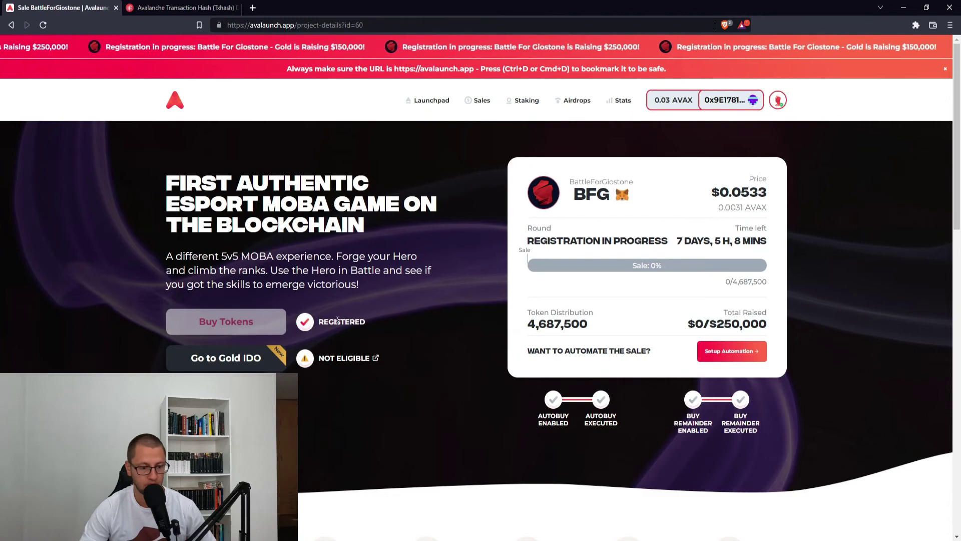
scroll(356, 301, down, 12)
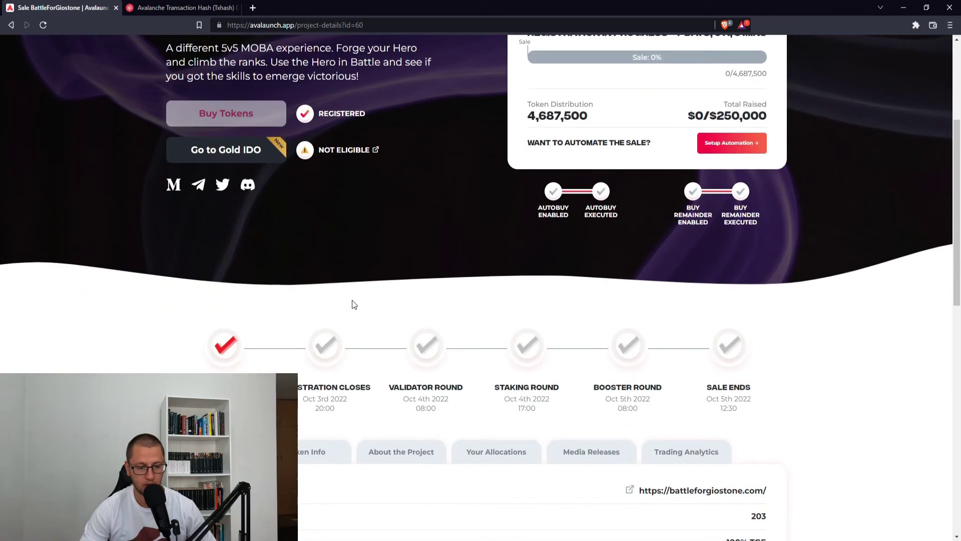
scroll(352, 303, up, 12)
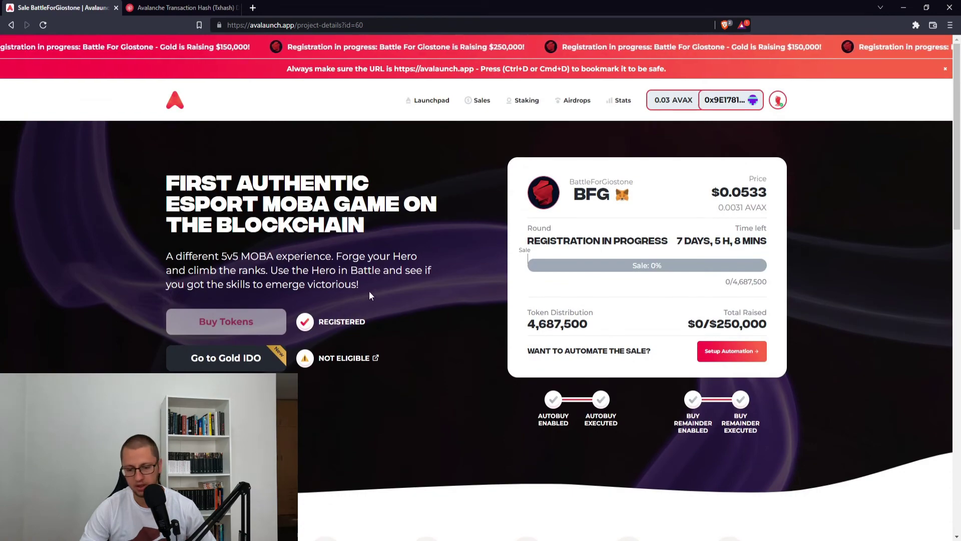
- Return to the Launchpad's ongoing sales and bring the Battle For Giostone Gold IDO card (342 registrations) into view
click(426, 101)
scroll(389, 218, down, 13)
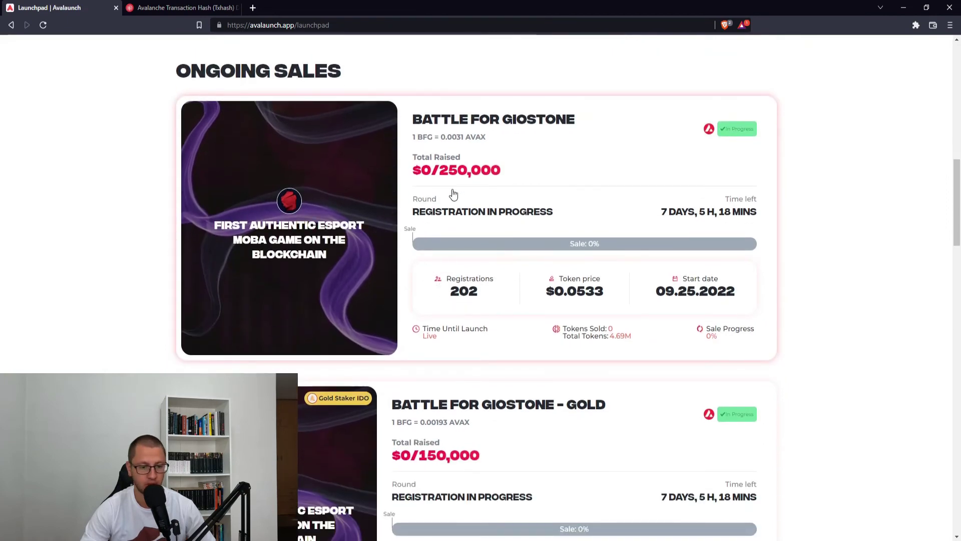
scroll(281, 186, down, 3)
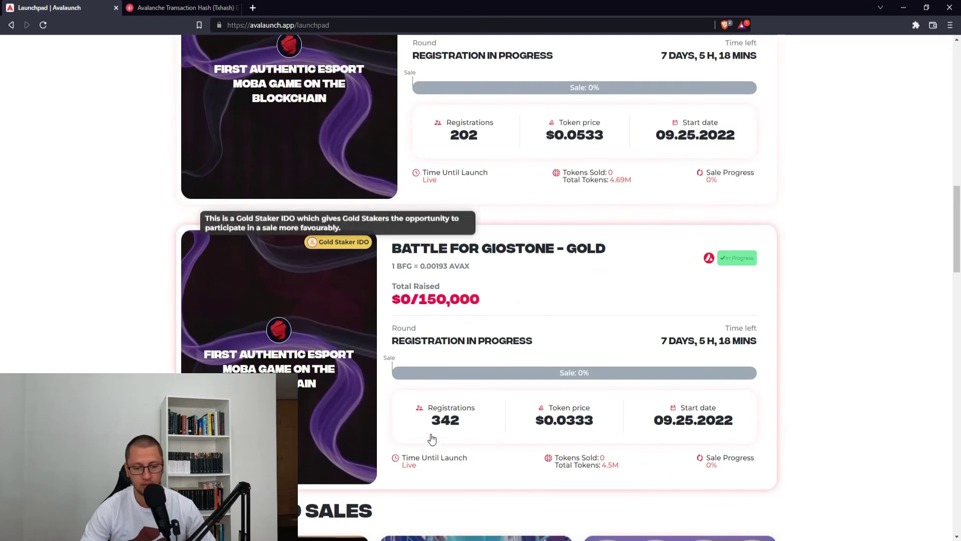